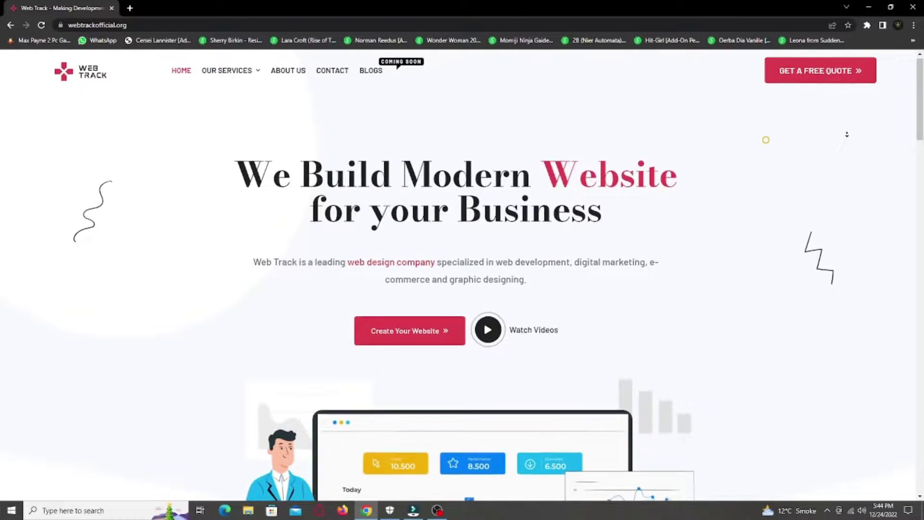
- Look through the Web Track home page, from its headline down through the services and work process to the customer feedback
scroll(848, 143, "down", 4)
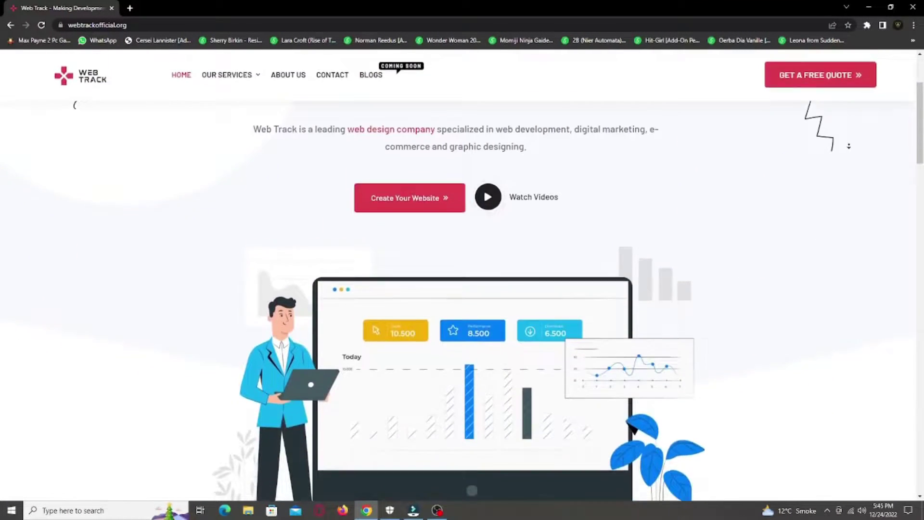
scroll(849, 147, "down", 5)
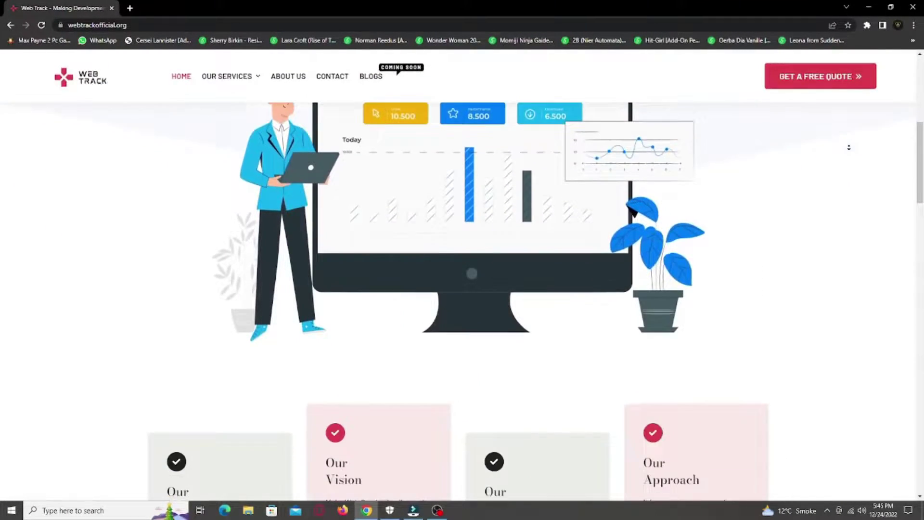
scroll(848, 150, "down", 7)
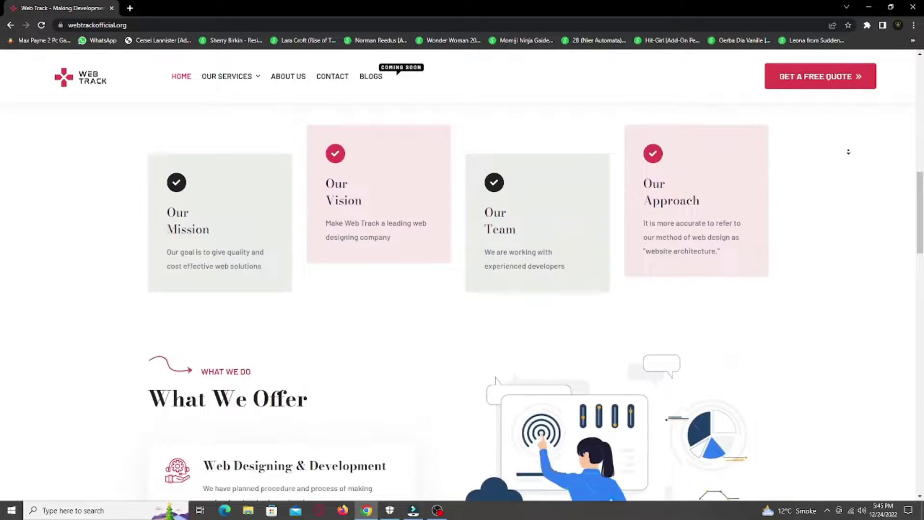
scroll(848, 152, "down", 7)
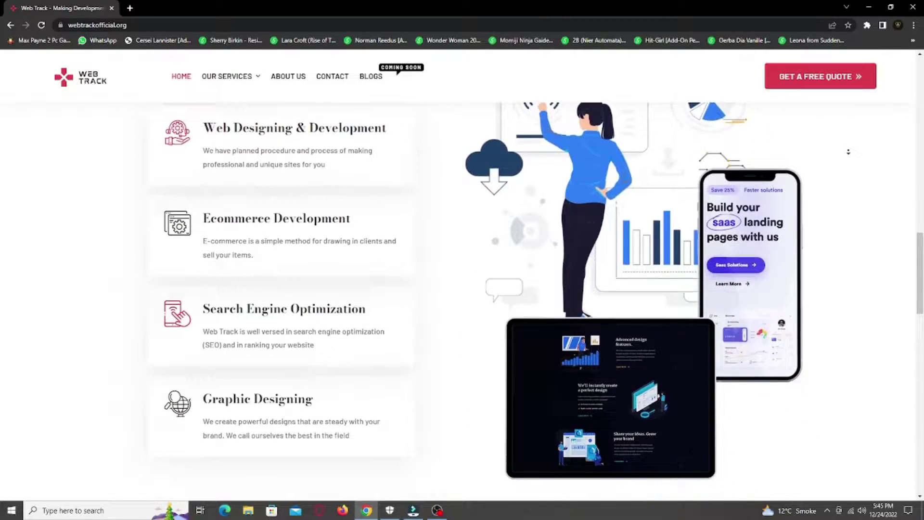
scroll(849, 152, "down", 7)
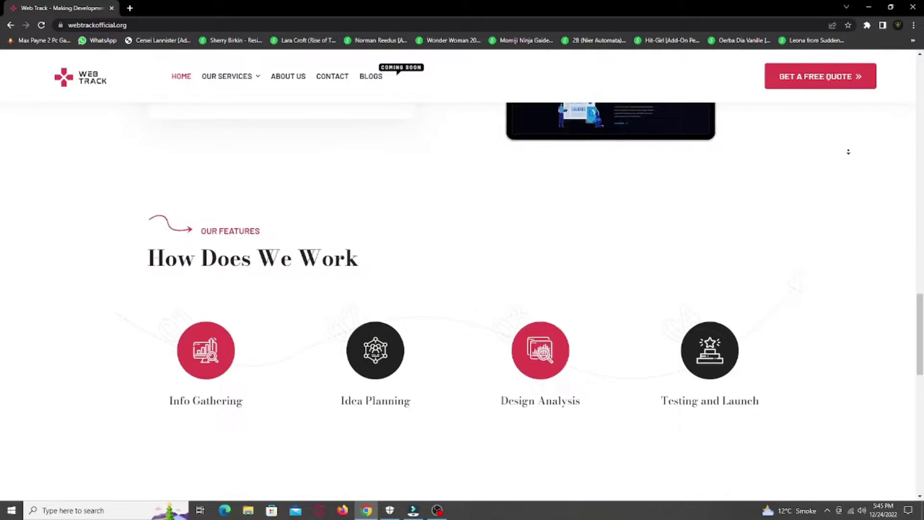
scroll(849, 152, "down", 7)
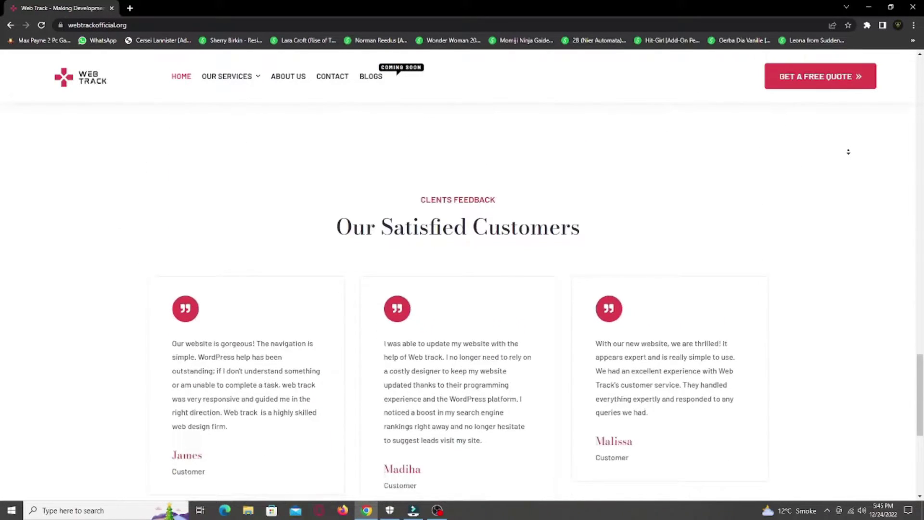
scroll(849, 151, "down", 3)
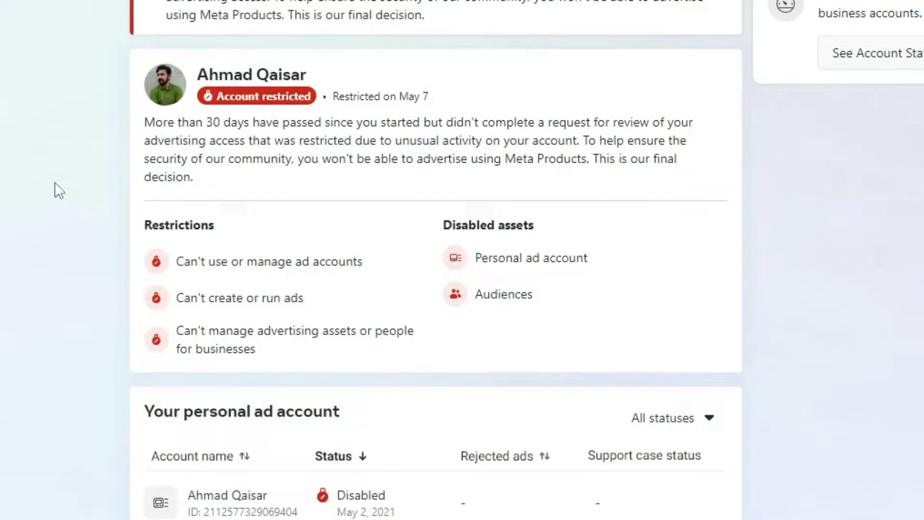
- Examine the advertising restriction notices on the Facebook account, including its restricted status, the listed restrictions and the disabled assets
left_click_drag(166, 99, 472, 151)
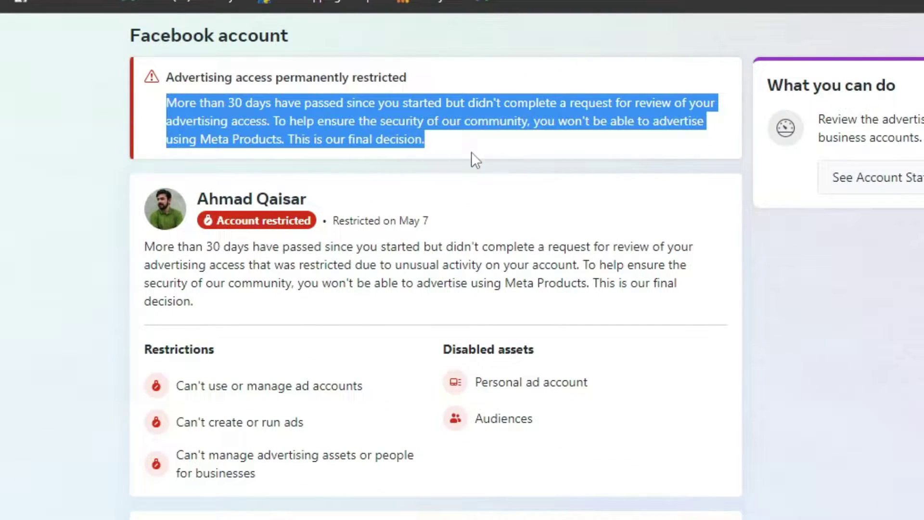
left_click(490, 151)
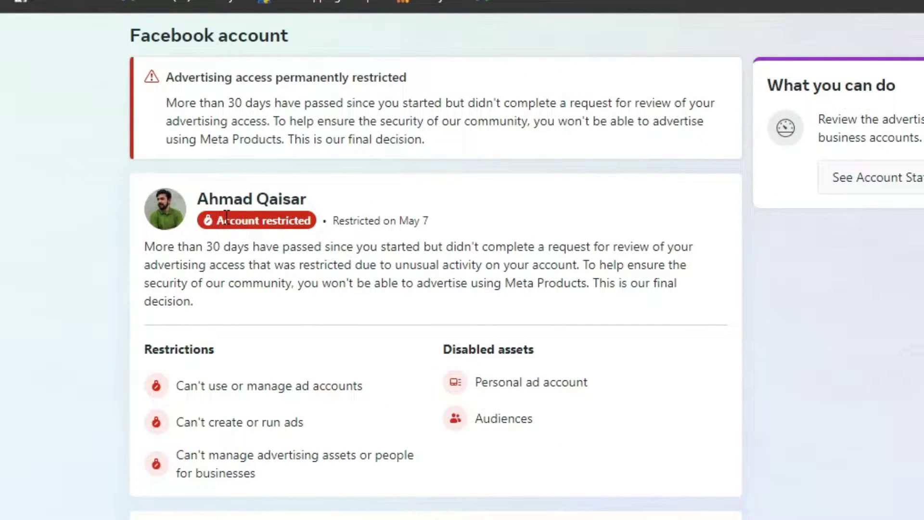
left_click_drag(216, 219, 318, 222)
left_click(45, 260)
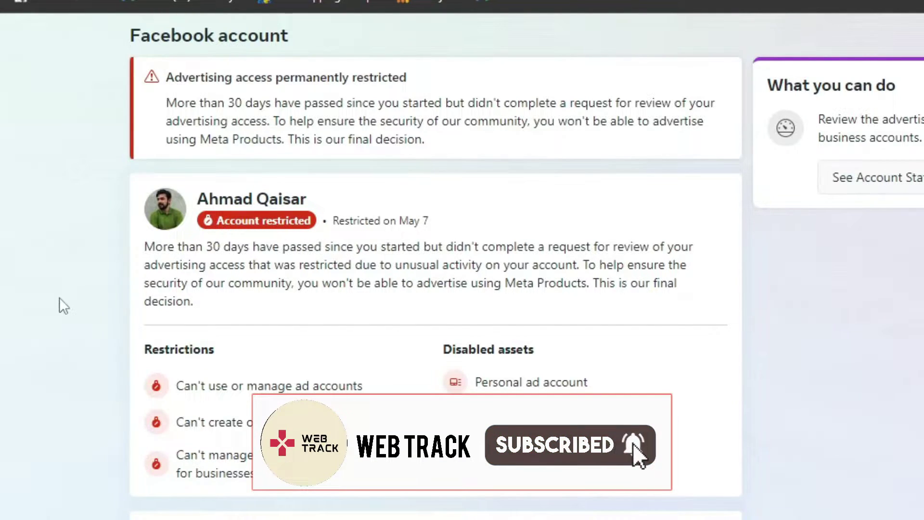
scroll(59, 297, "down", 2)
left_click_drag(143, 263, 596, 384)
left_click(621, 388)
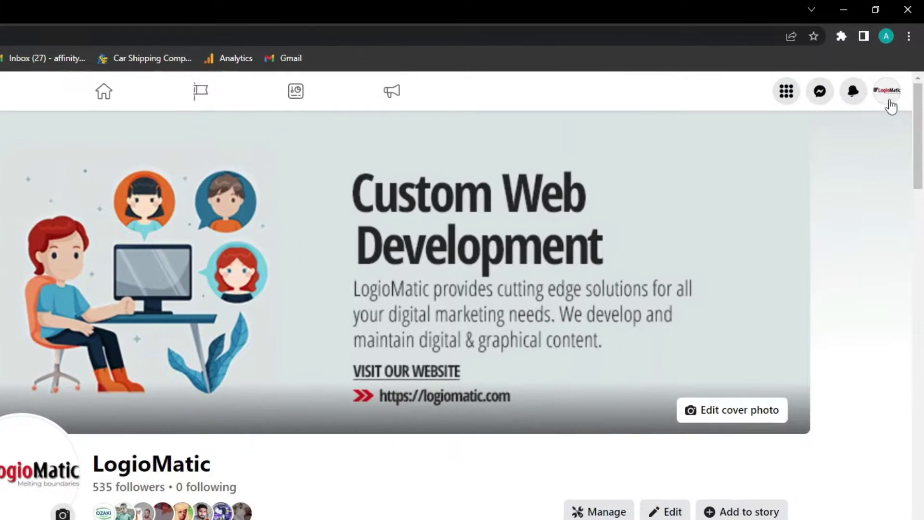
- Open the LogioMatic Page's New Pages Experience settings for managing and viewing access
left_click(889, 102)
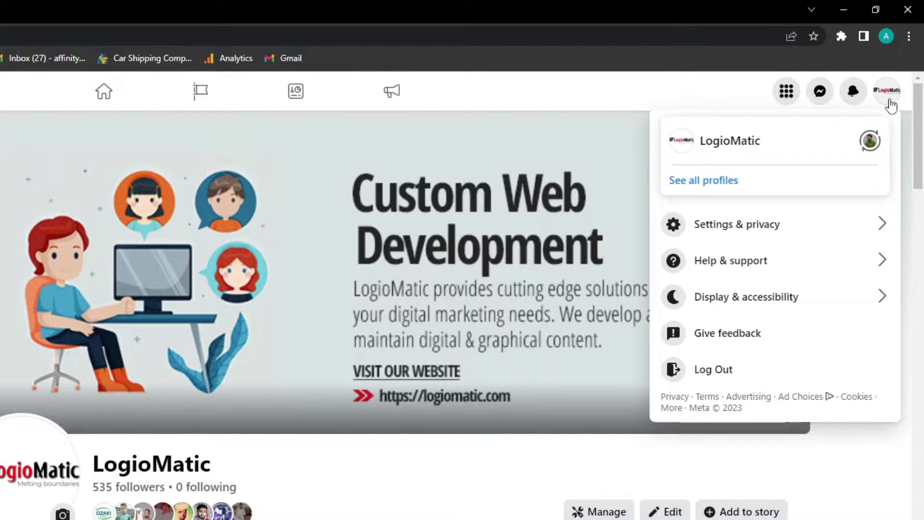
left_click(758, 222)
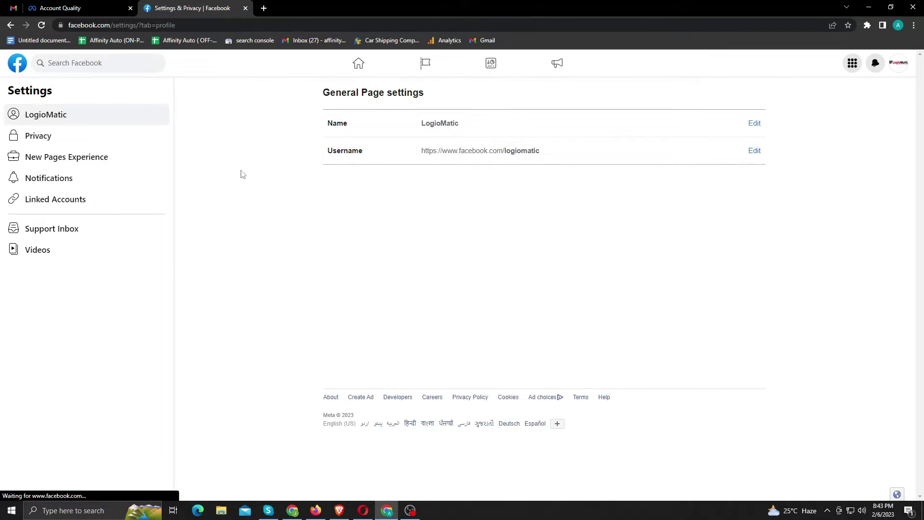
left_click(82, 164)
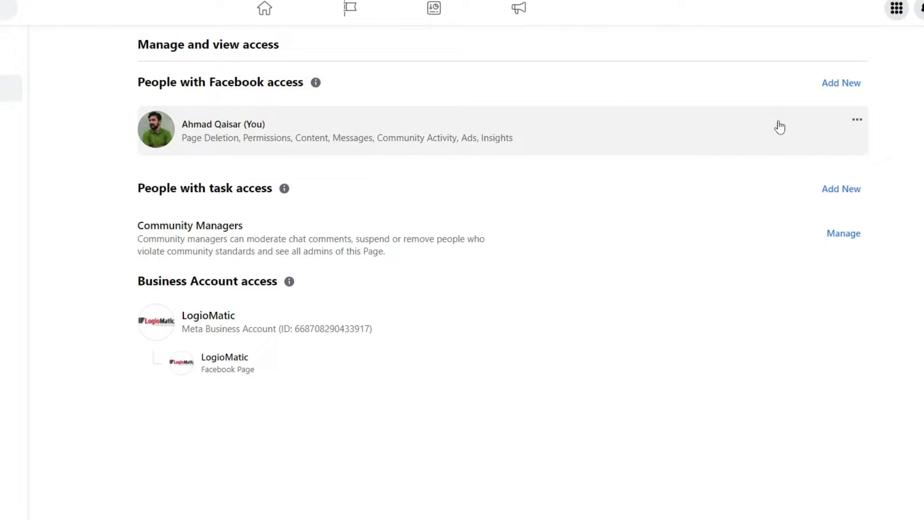
- Give another person Facebook access to the Page: find them by first name, choose the first match, and allow full control
left_click(840, 85)
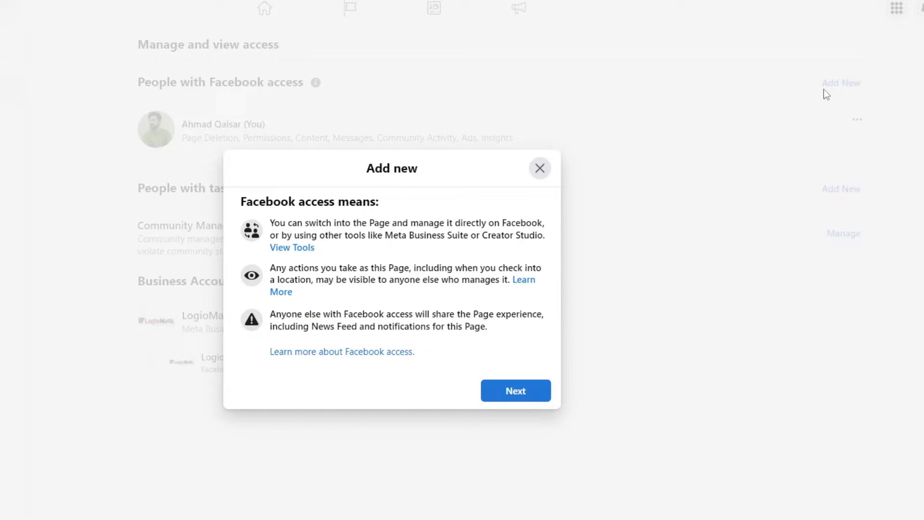
left_click(506, 391)
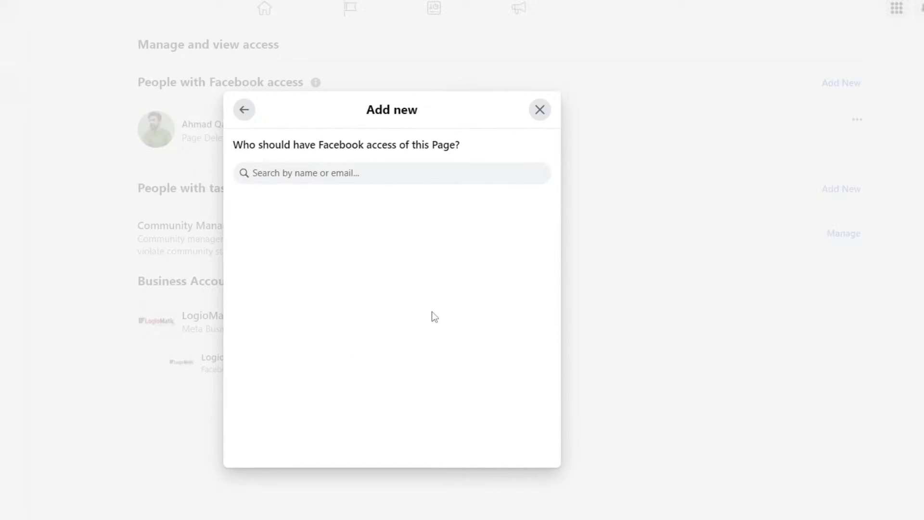
type("jake")
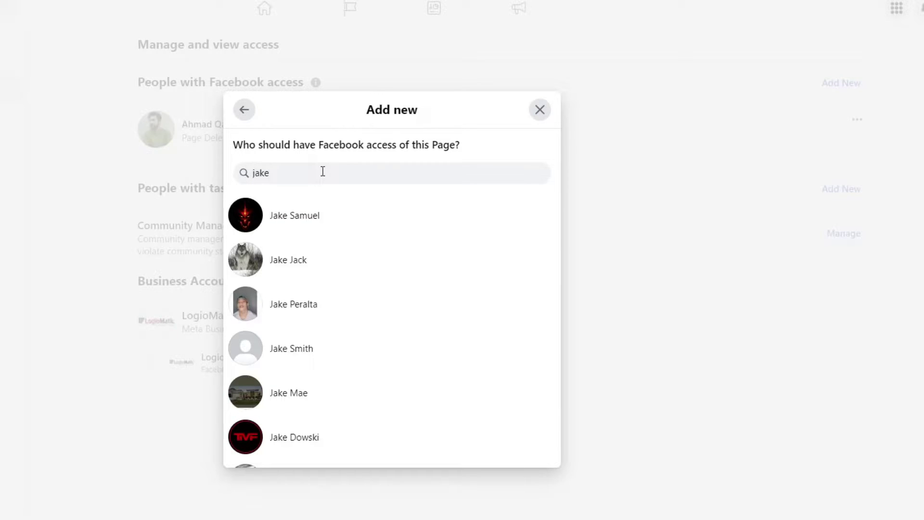
left_click(320, 226)
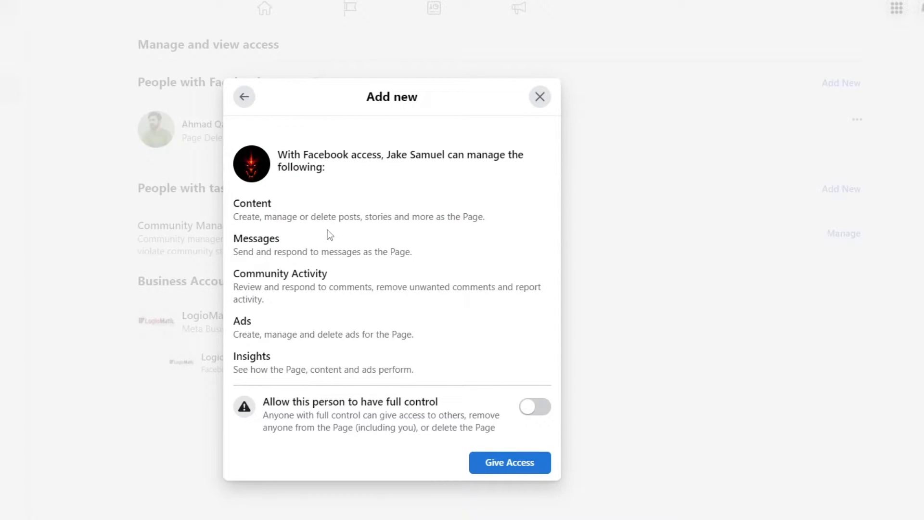
left_click(537, 408)
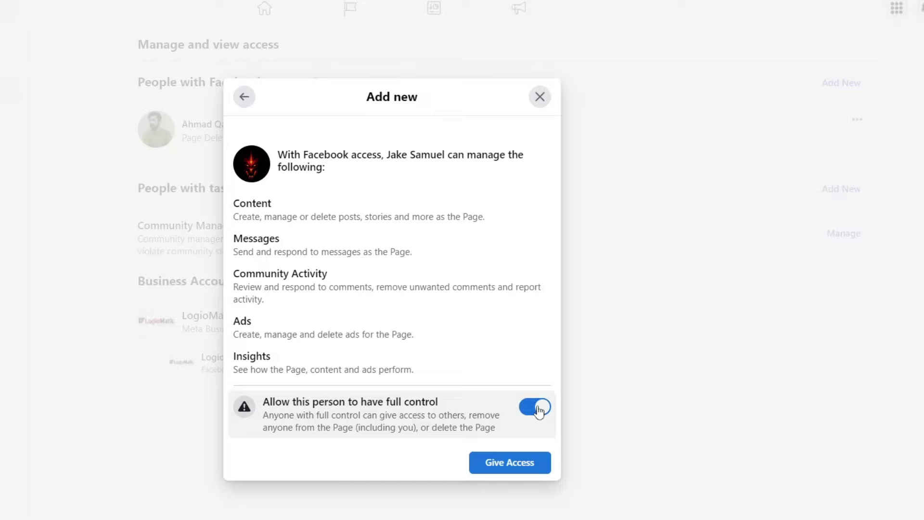
left_click(520, 466)
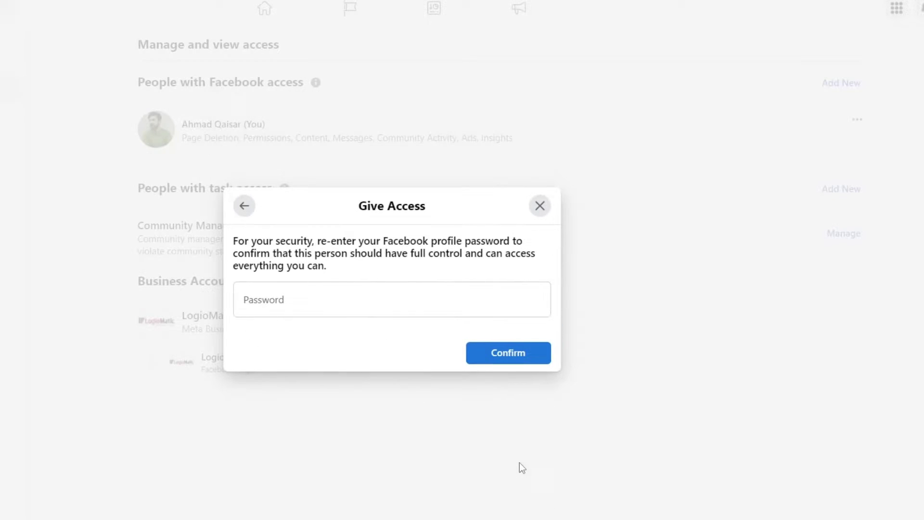
- Confirm the full-control invitation with the saved profile password, and refuse to store the password in the browser
left_click(349, 299)
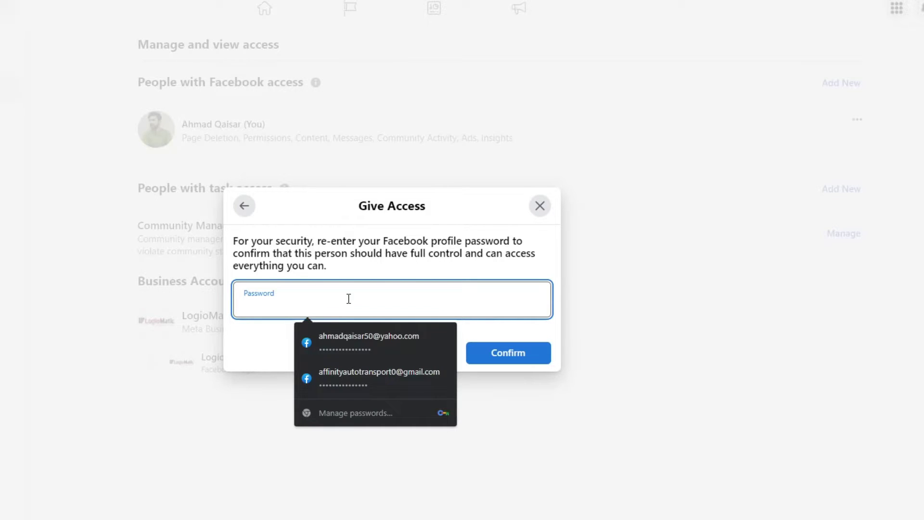
left_click(348, 342)
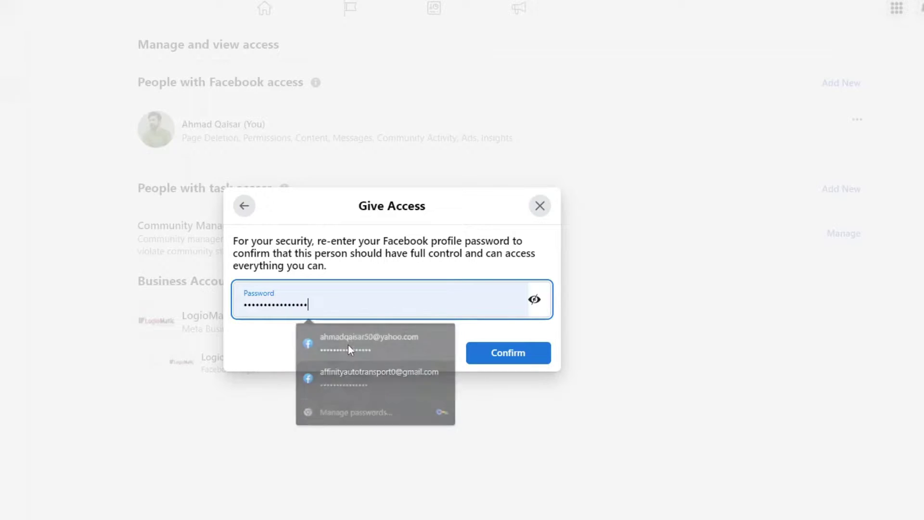
left_click(508, 354)
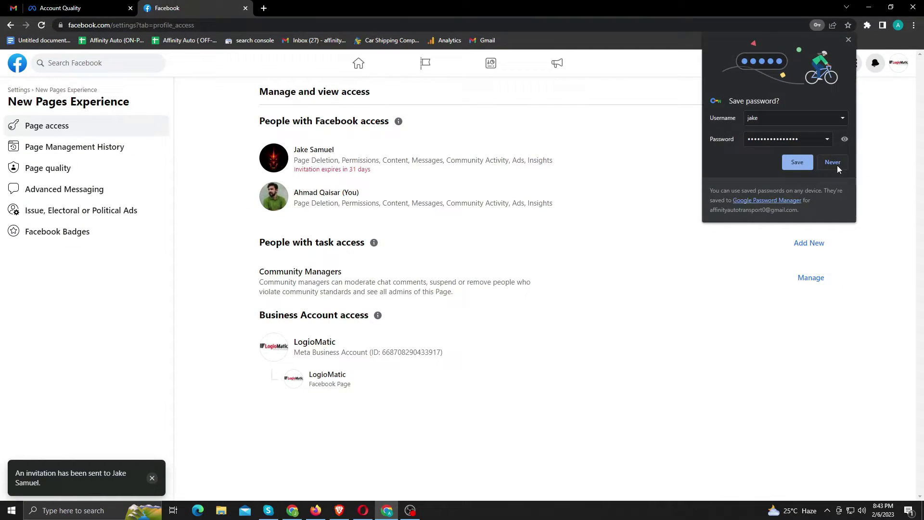
left_click(837, 165)
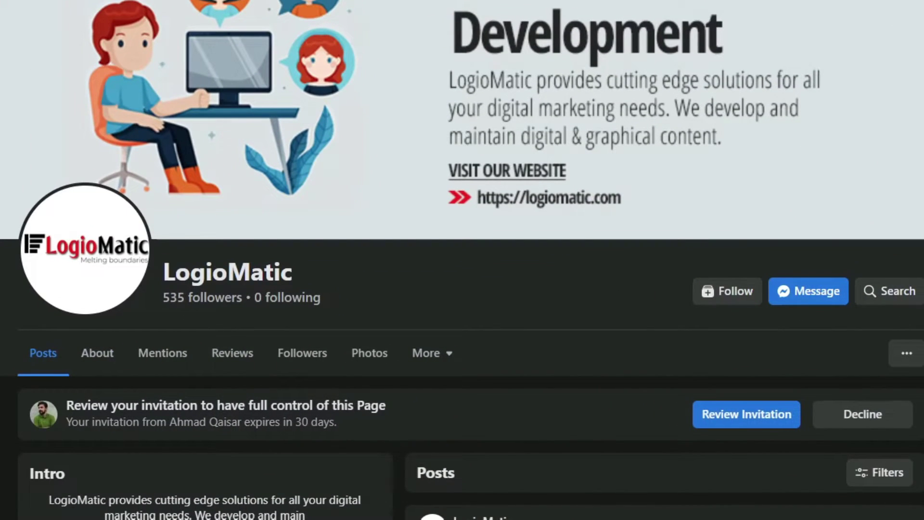
- From the invited profile, review the LogioMatic Page's full-control invitation and accept it
scroll(811, 229, "down", 3)
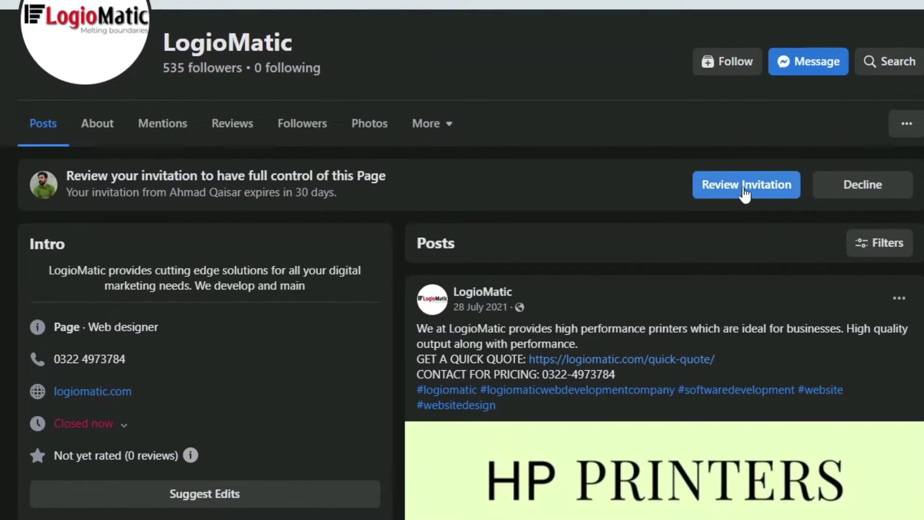
left_click(744, 188)
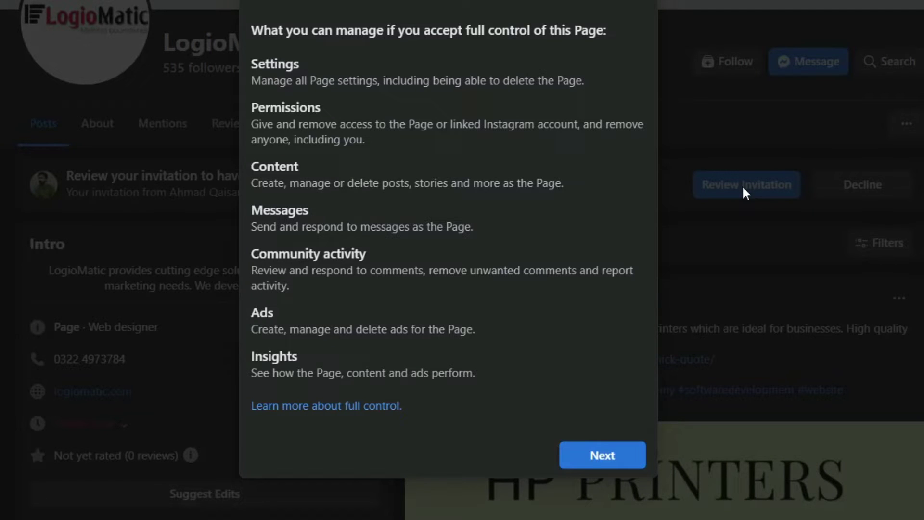
left_click(604, 454)
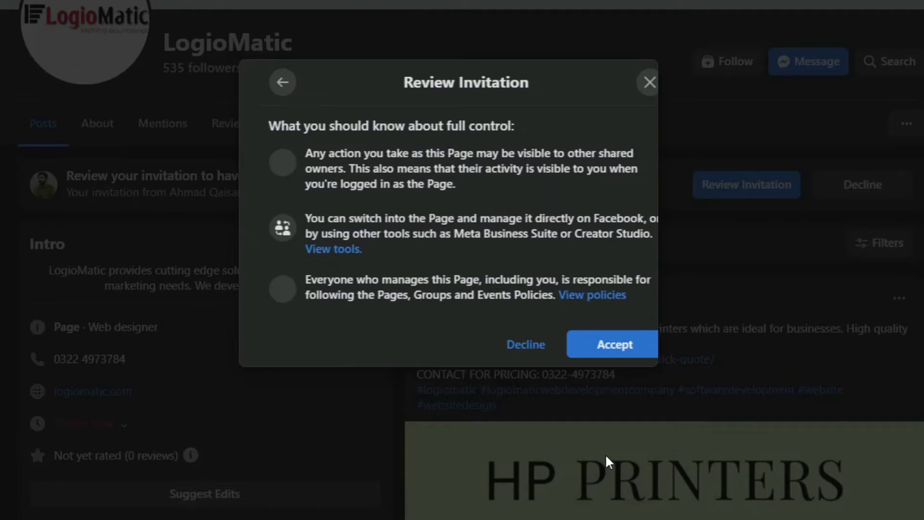
left_click(598, 346)
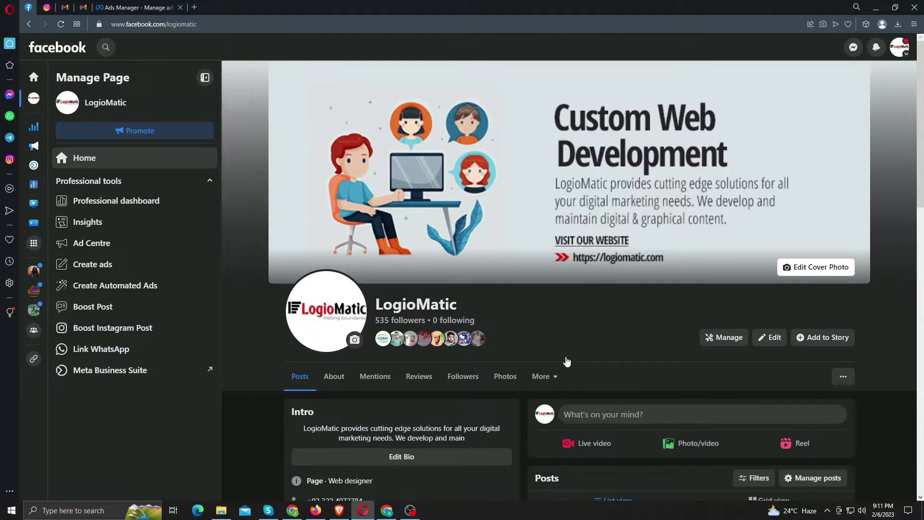
- Read the notice about the updated Page and proceed to use the Page with the default notification and email options
scroll(566, 361, "down", 4)
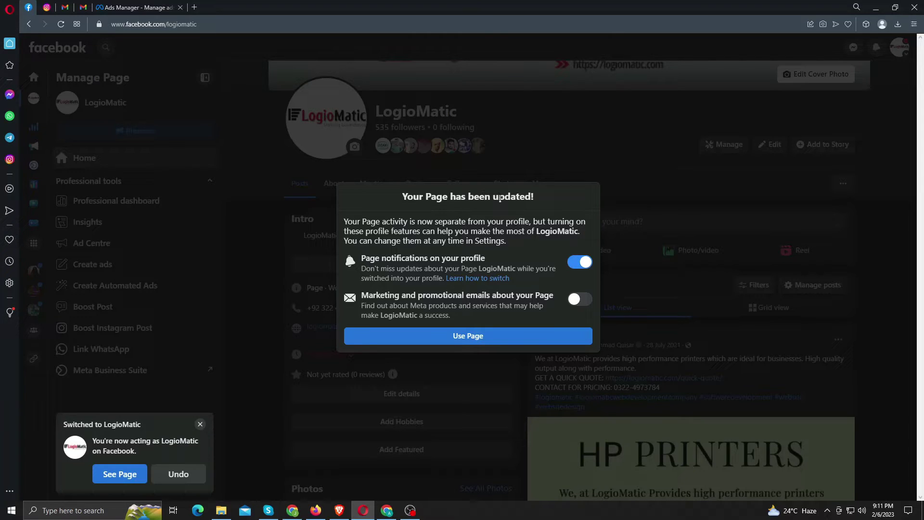
left_click_drag(546, 197, 396, 198)
left_click(424, 175)
left_click(469, 337)
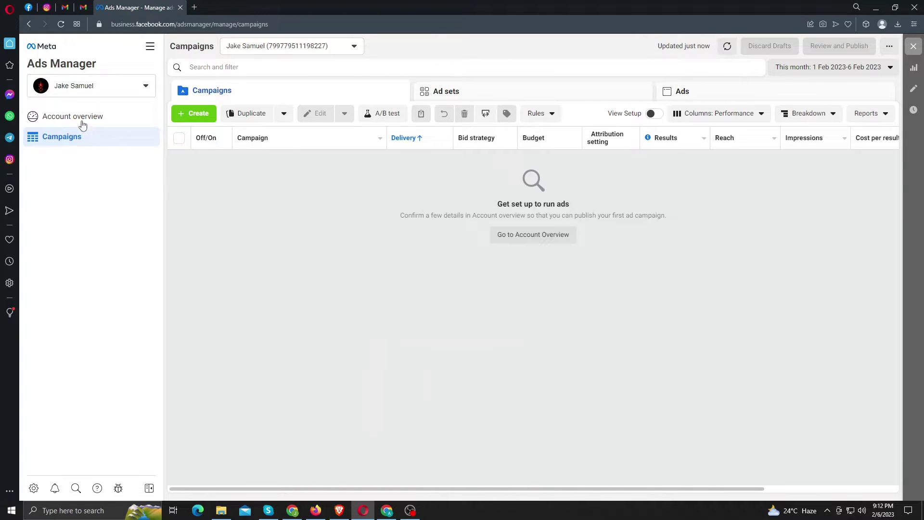
- In the Ads Manager account overview, confirm the Facebook Pages available for running ads
left_click(76, 123)
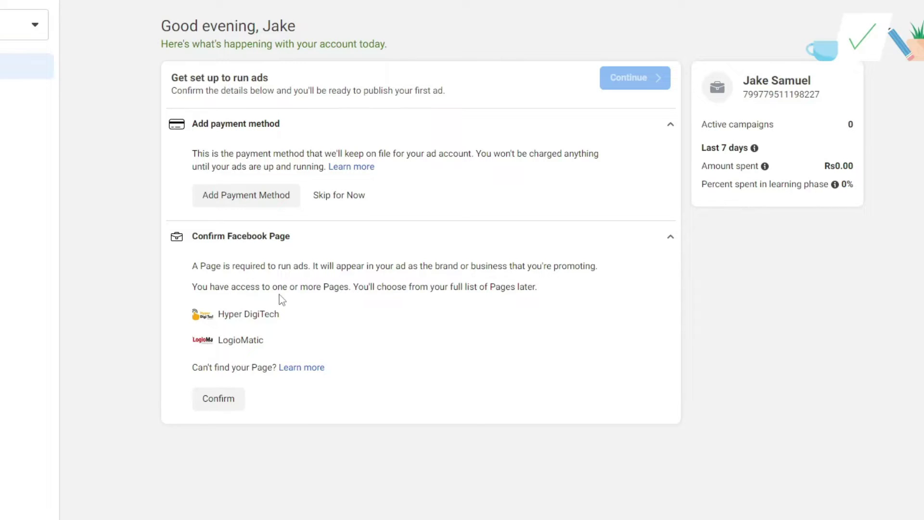
left_click(213, 407)
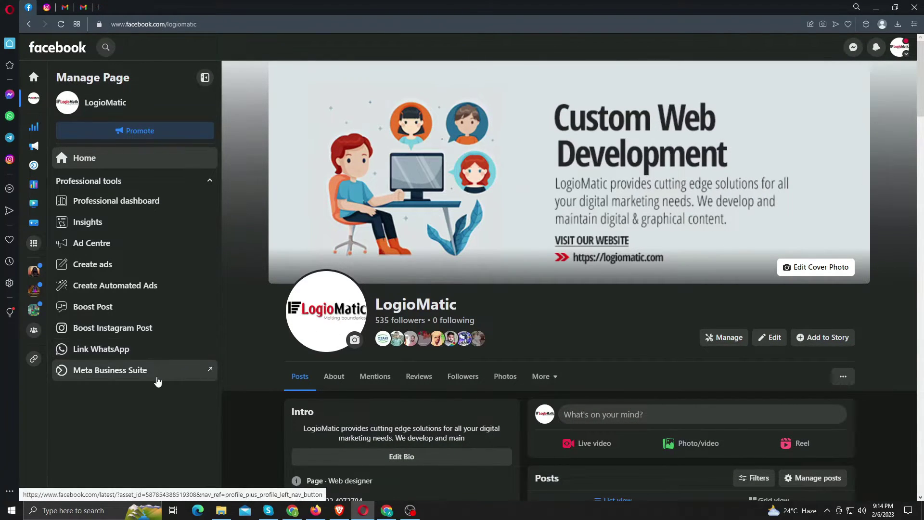
- Open Meta Business Suite for LogioMatic in a new tab and display its full list of tools
right_click(164, 370)
left_click(211, 250)
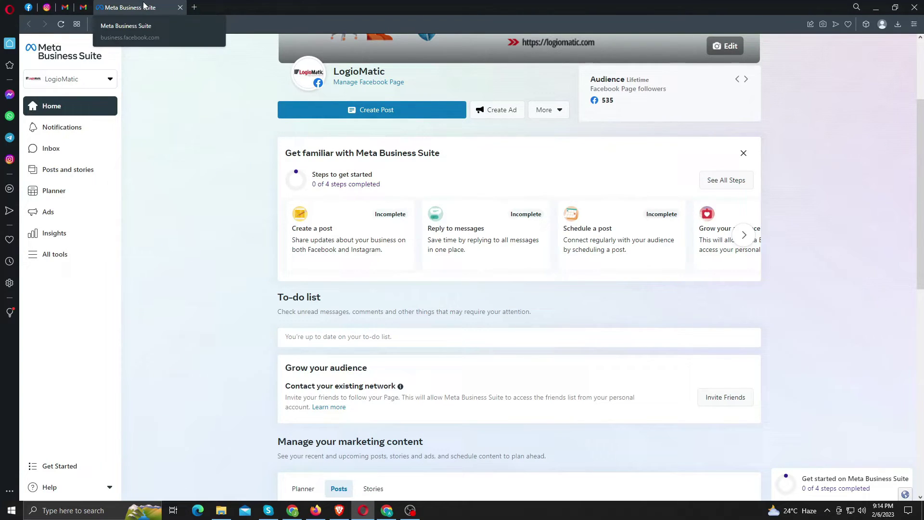
scroll(213, 135, "up", 3)
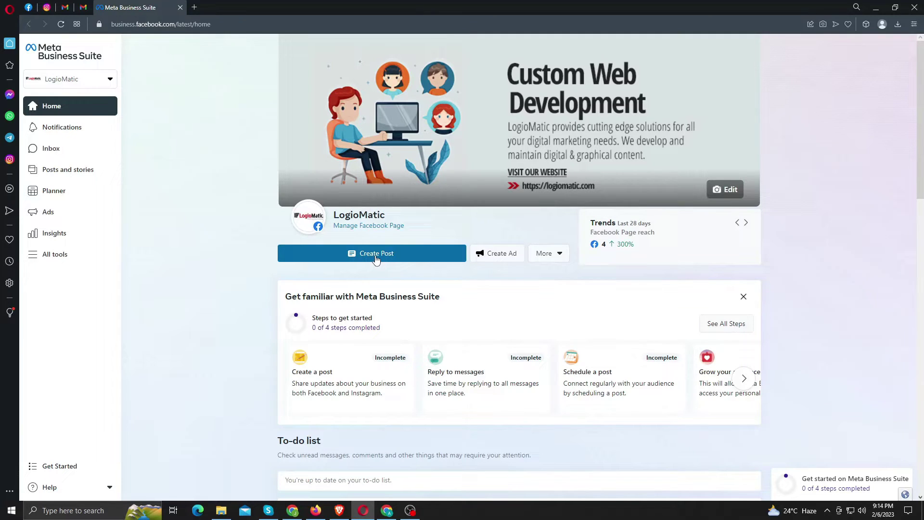
left_click(71, 258)
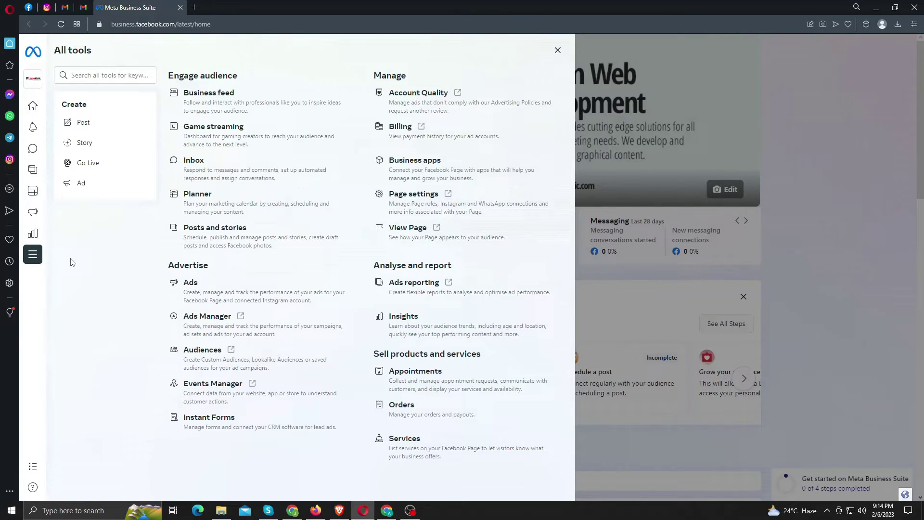
- Open Ads Manager from the list of tools and create a new campaign with the Traffic objective
left_click(256, 322)
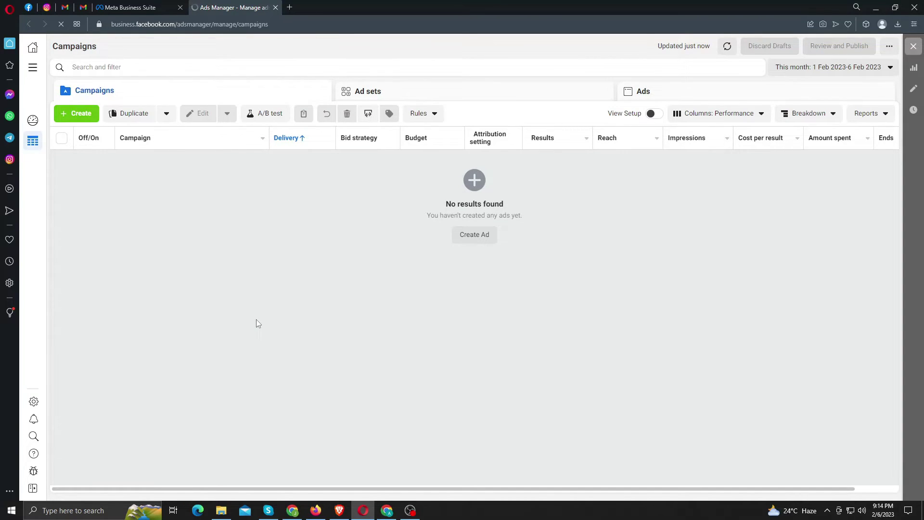
left_click(204, 386)
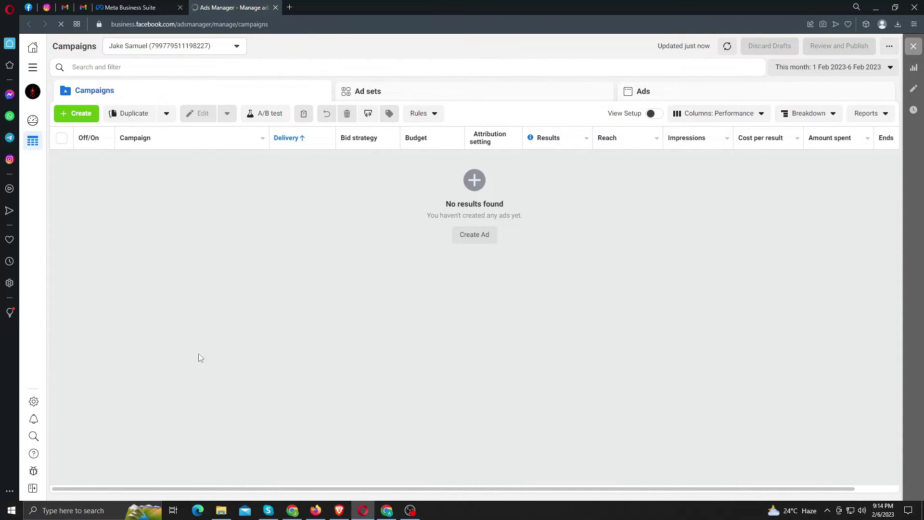
left_click(73, 120)
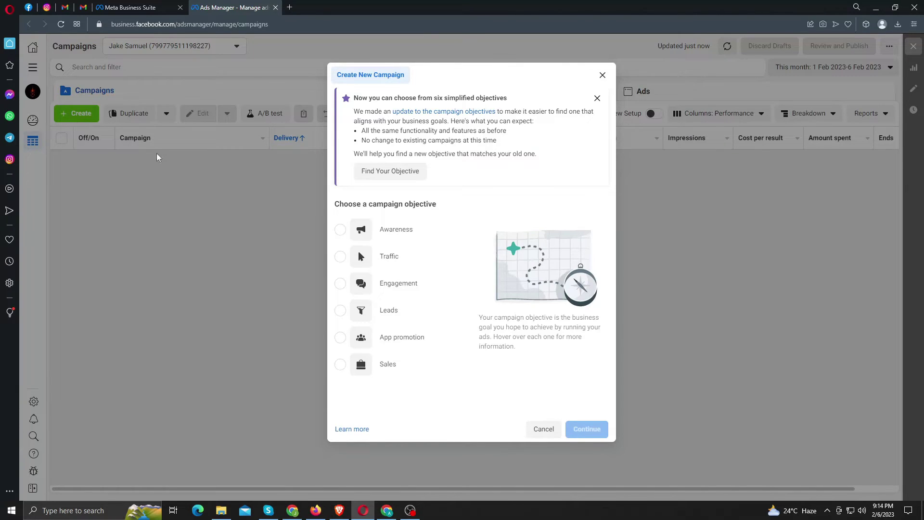
left_click(395, 256)
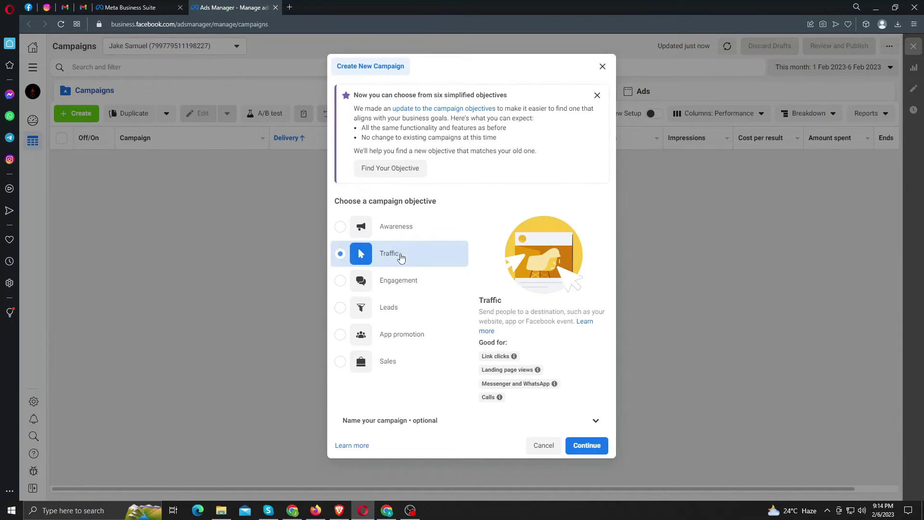
left_click(588, 446)
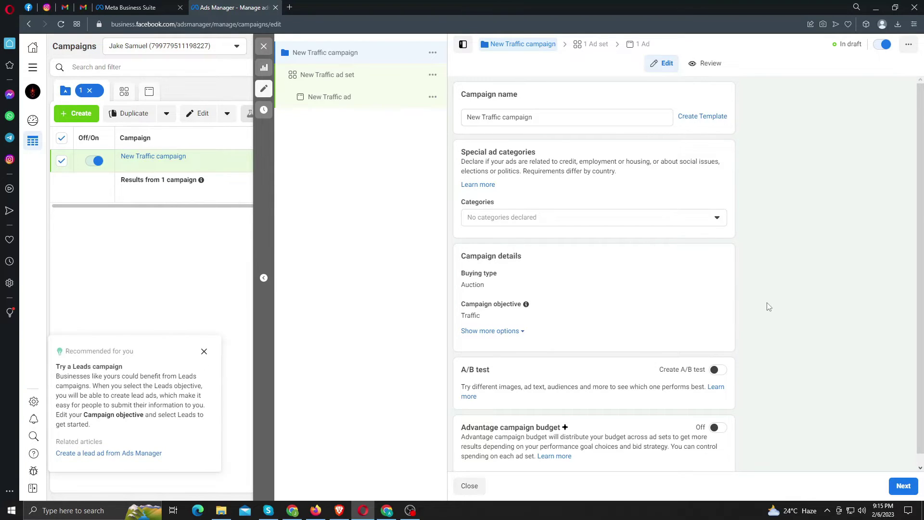
- In the New Traffic ad, set the identity's Facebook Page to LogioMatic from the Personal pages
left_click(339, 99)
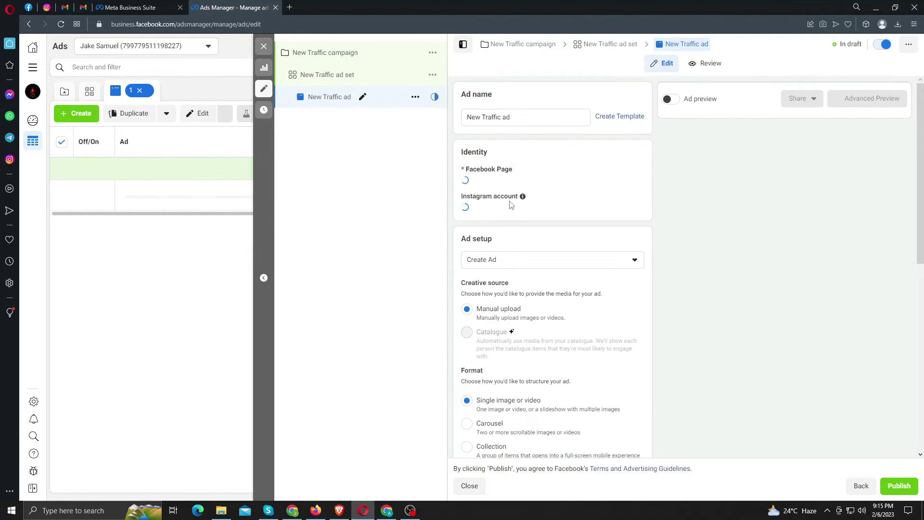
scroll(624, 261, "down", 6)
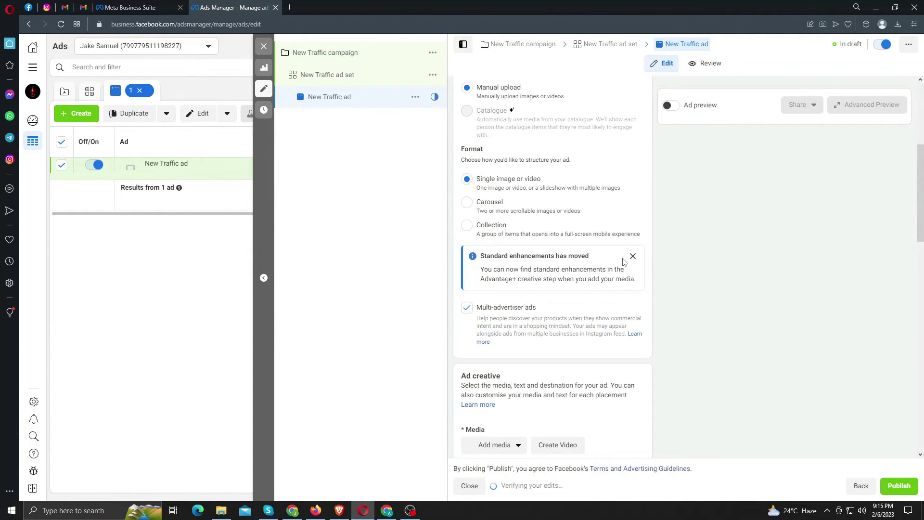
scroll(661, 266, "up", 4)
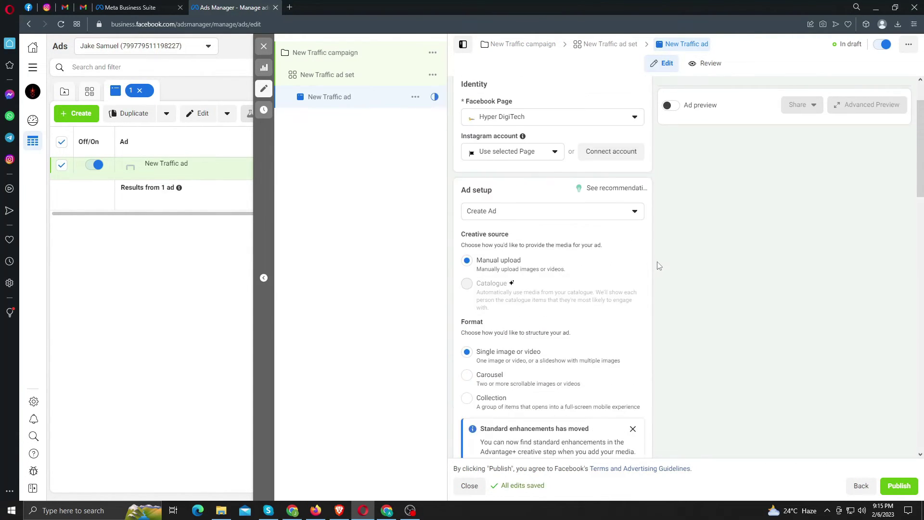
left_click(557, 139)
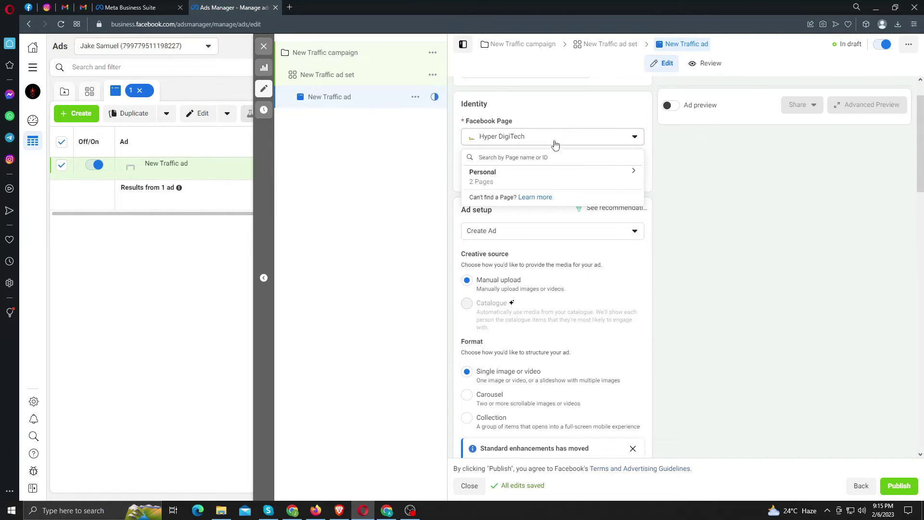
left_click(568, 180)
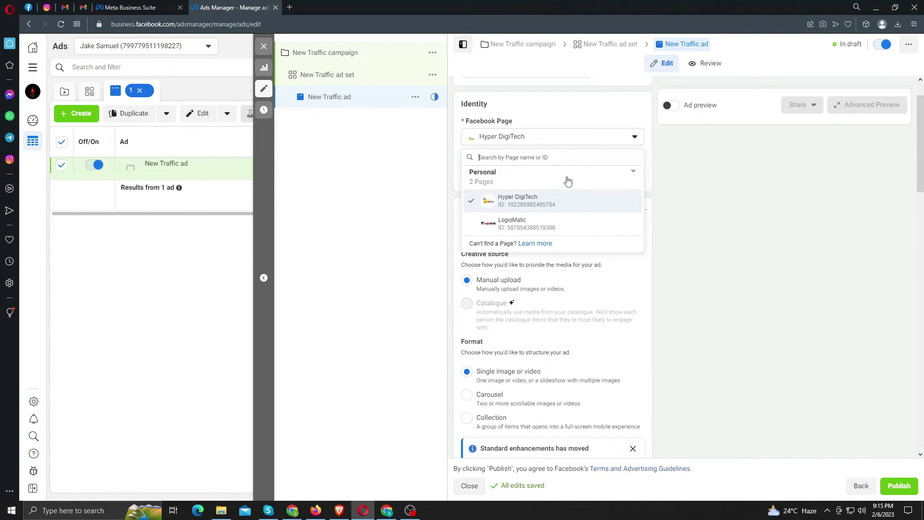
left_click(552, 222)
scroll(614, 256, "up", 1)
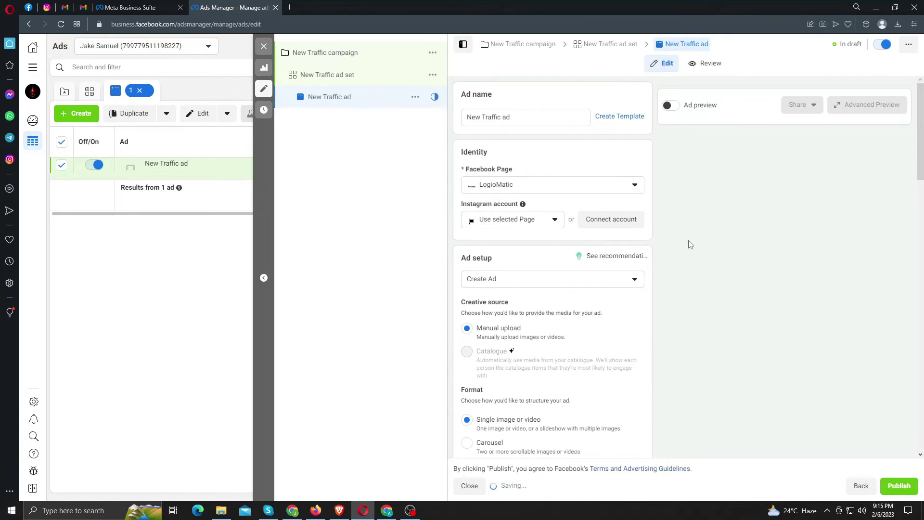